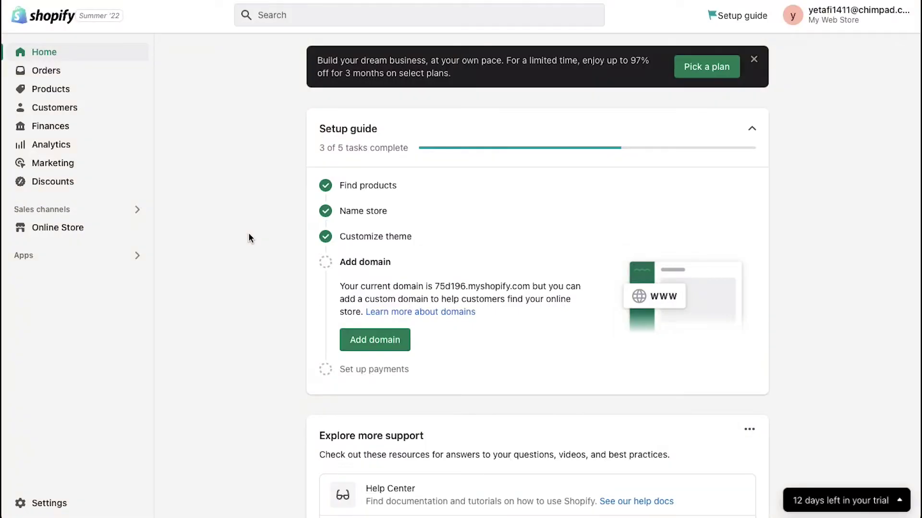
Search the App Store for 'product reviews' and open the Product Reviews by Shopify listing.
click(250, 237)
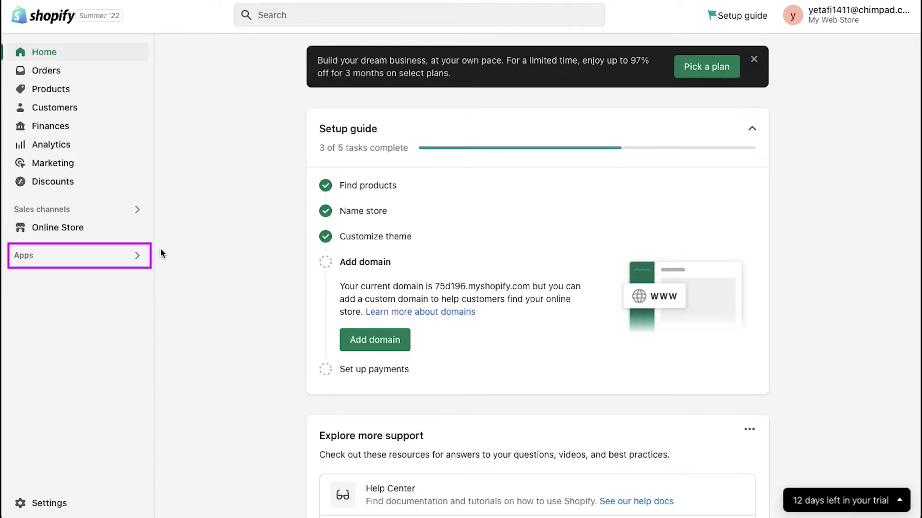
click(36, 260)
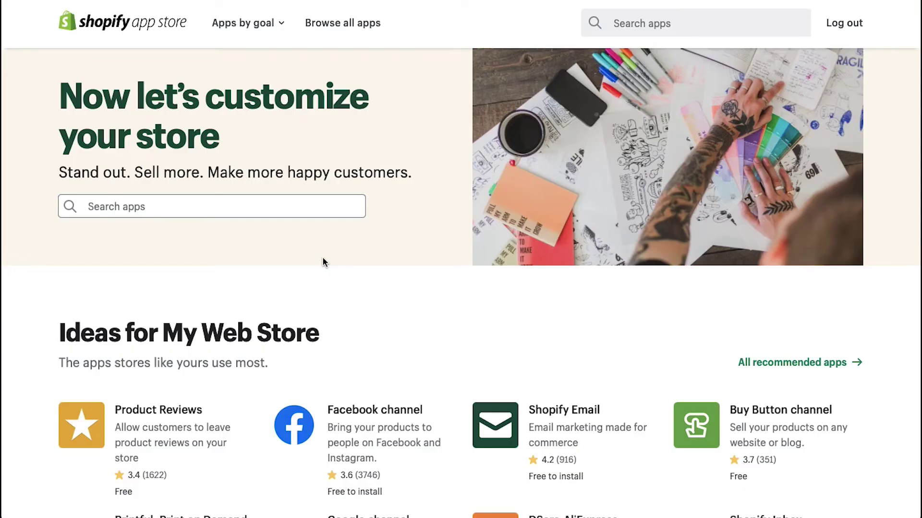
click(298, 207)
text(product reviews)
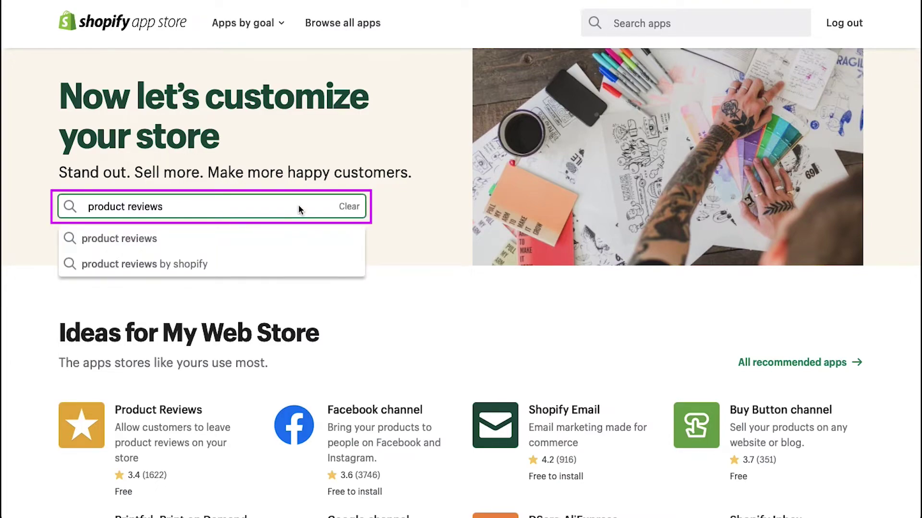
key(Return)
scroll(901, 368, down, 10)
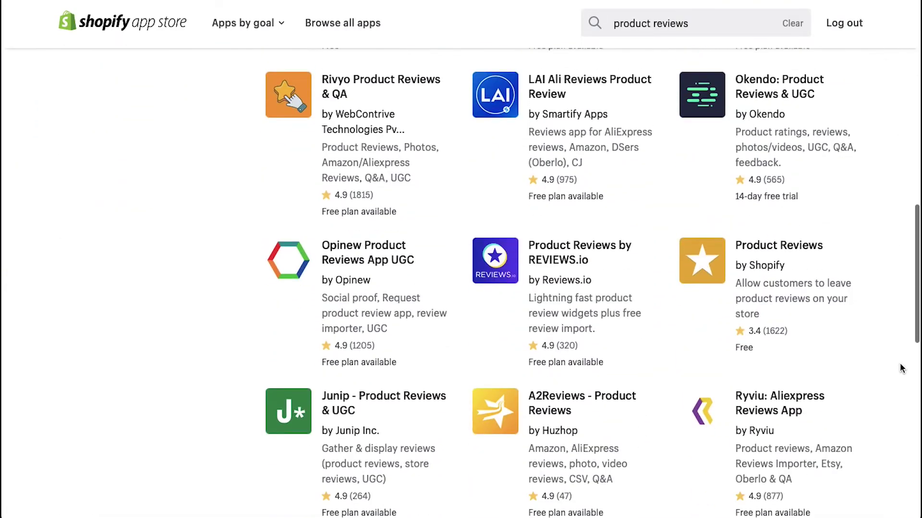
scroll(901, 368, down, 1)
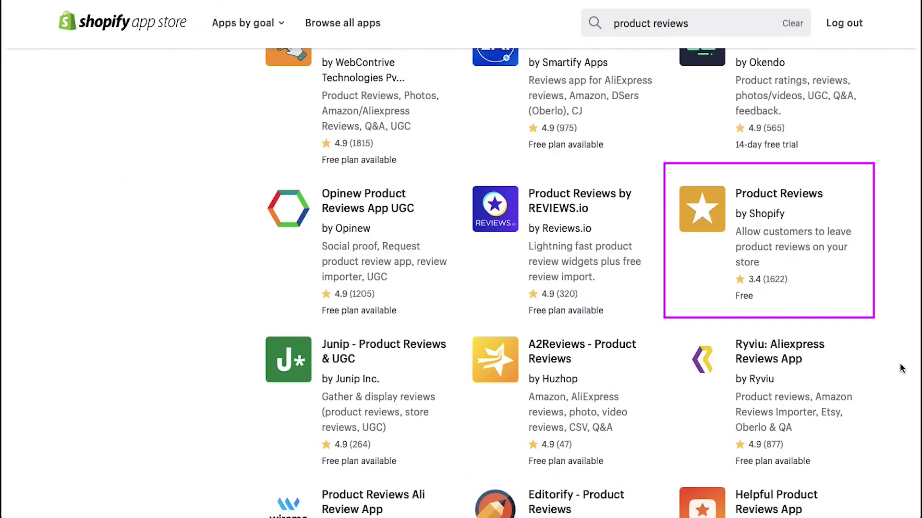
click(784, 217)
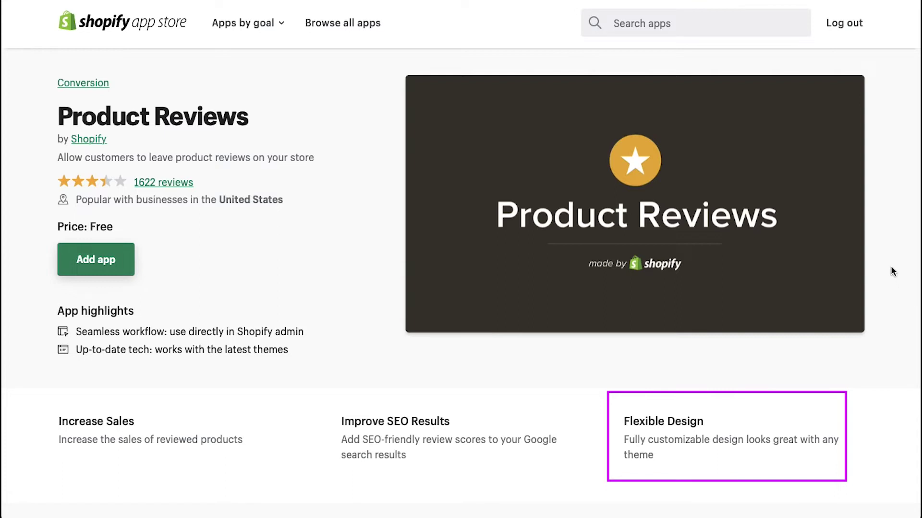
scroll(896, 281, down, 10)
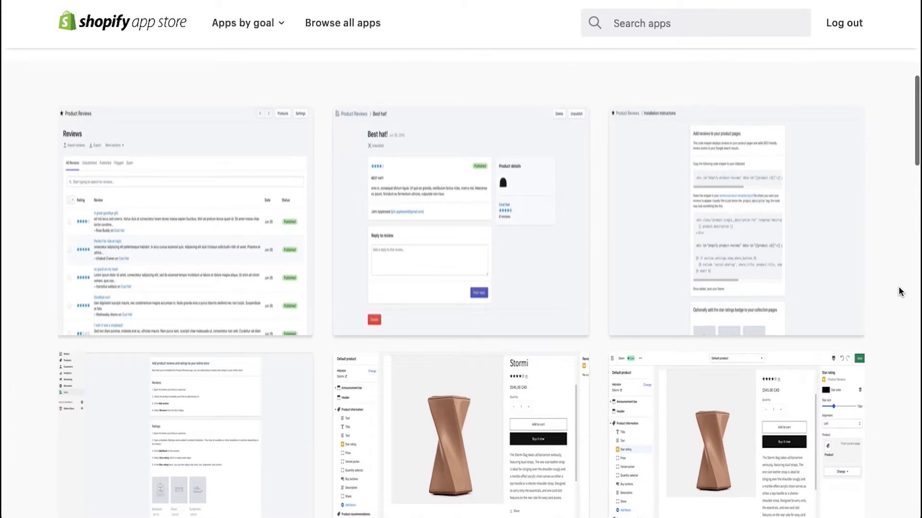
Scroll the Product Reviews listing past the screenshots to the About the app section.
scroll(900, 291, down, 4)
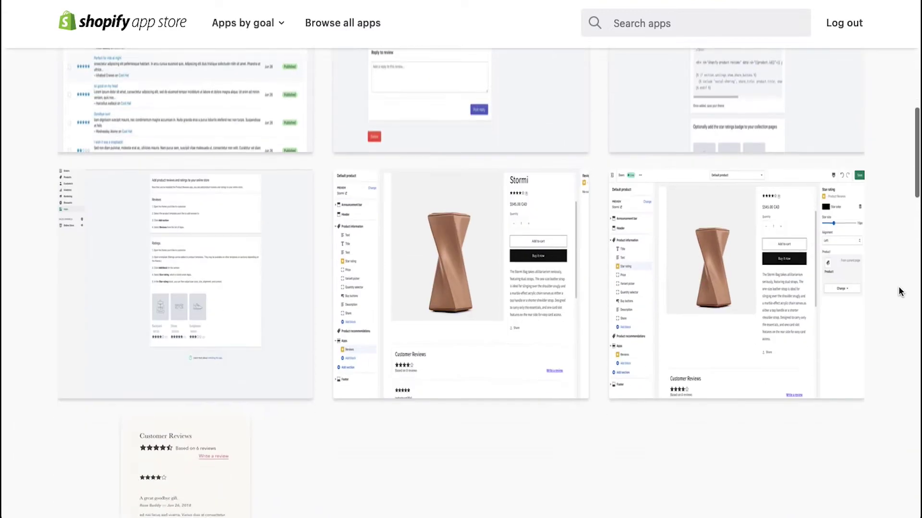
scroll(900, 292, down, 10)
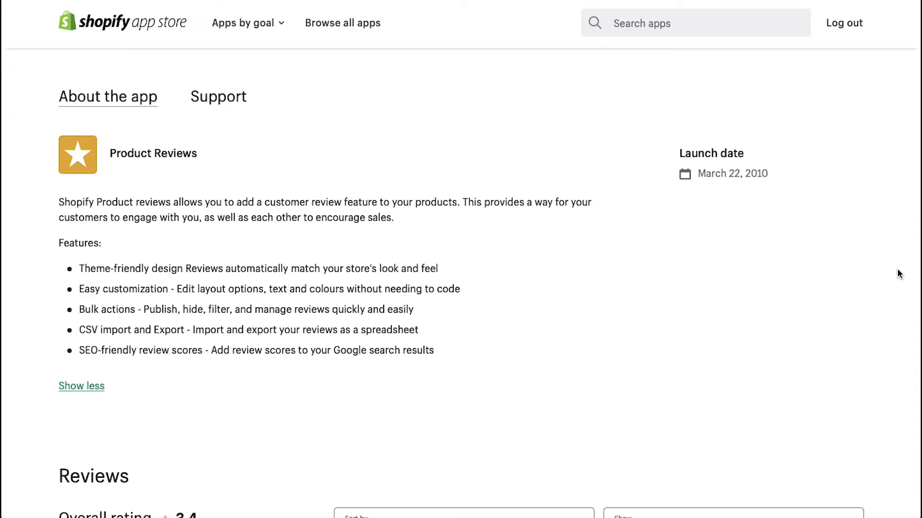
scroll(896, 269, down, 7)
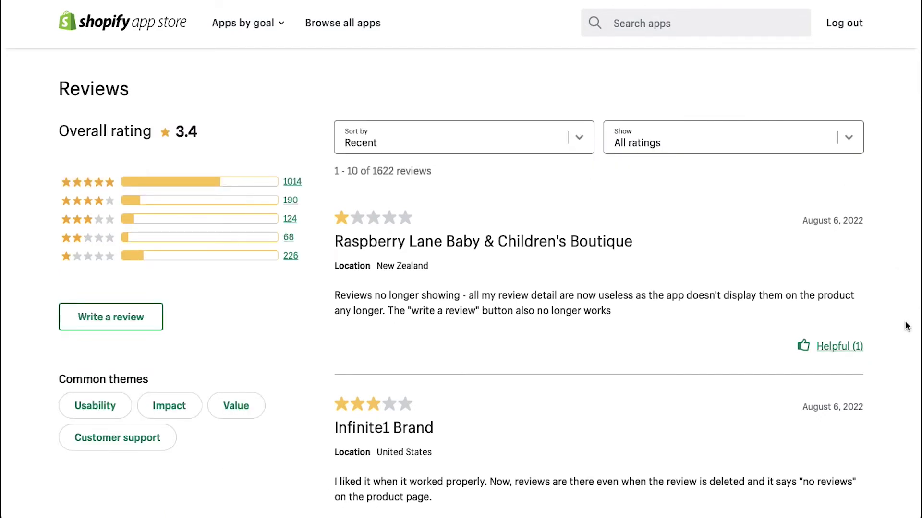
Read the 3.4-star rating and customer reviews, then choose to add the Product Reviews app.
scroll(907, 326, down, 15)
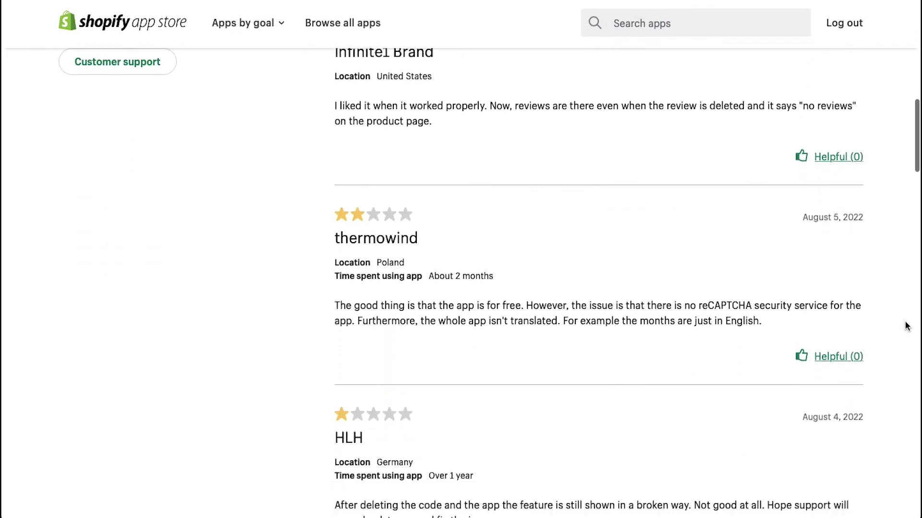
scroll(907, 326, down, 15)
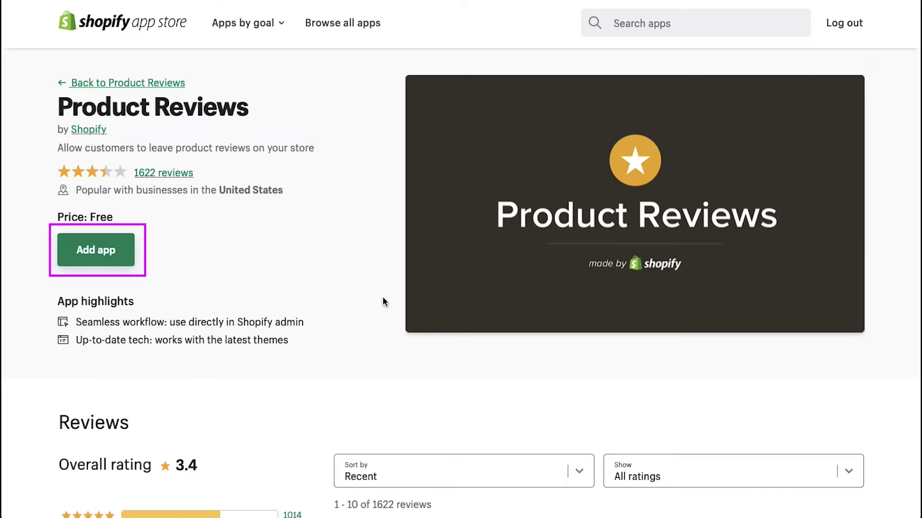
click(108, 248)
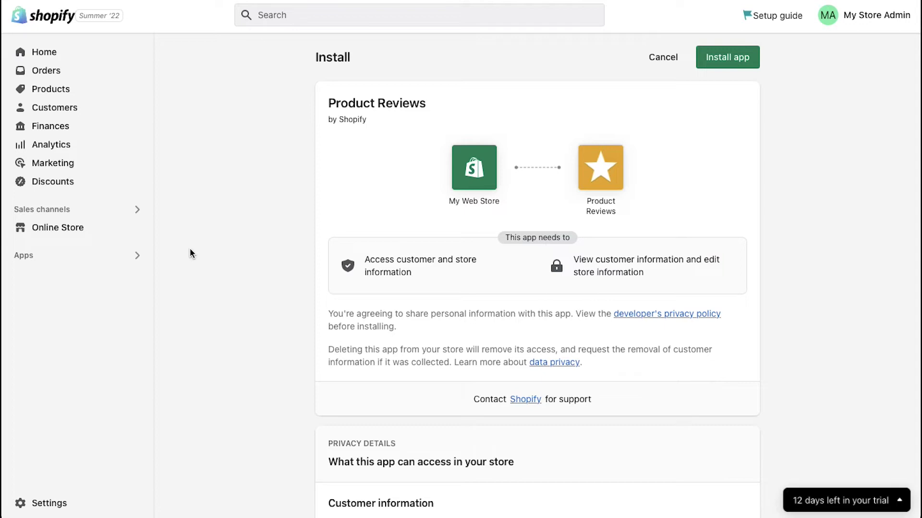
Confirm installing the Product Reviews app to the store.
click(730, 57)
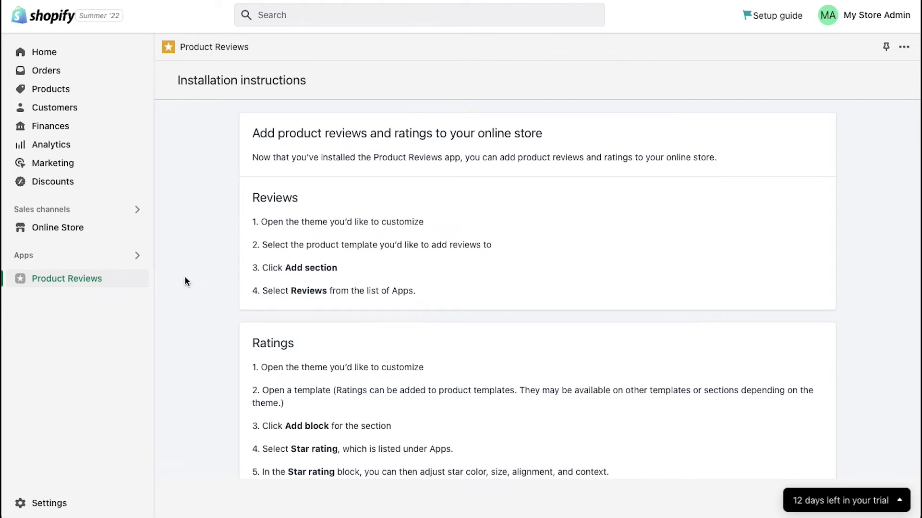
Customize the Dawn theme and preview the Red Love Heart Ring product page.
click(80, 226)
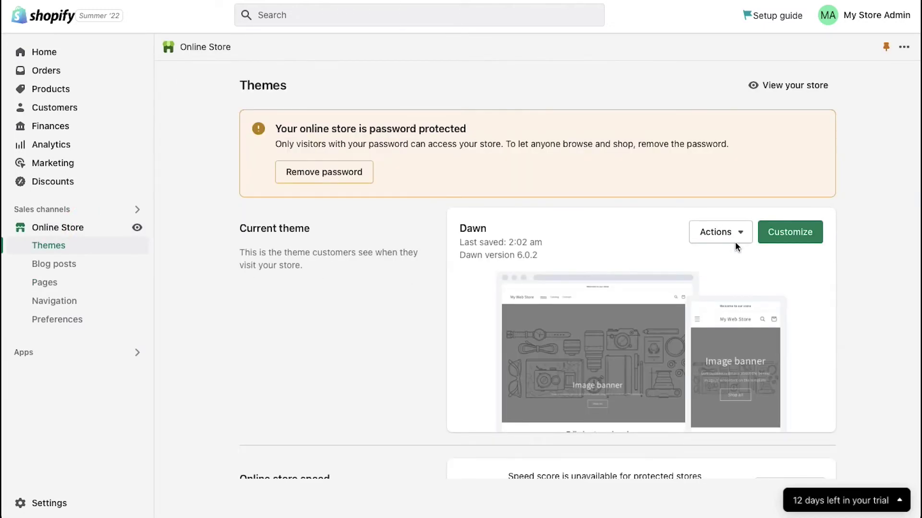
click(788, 235)
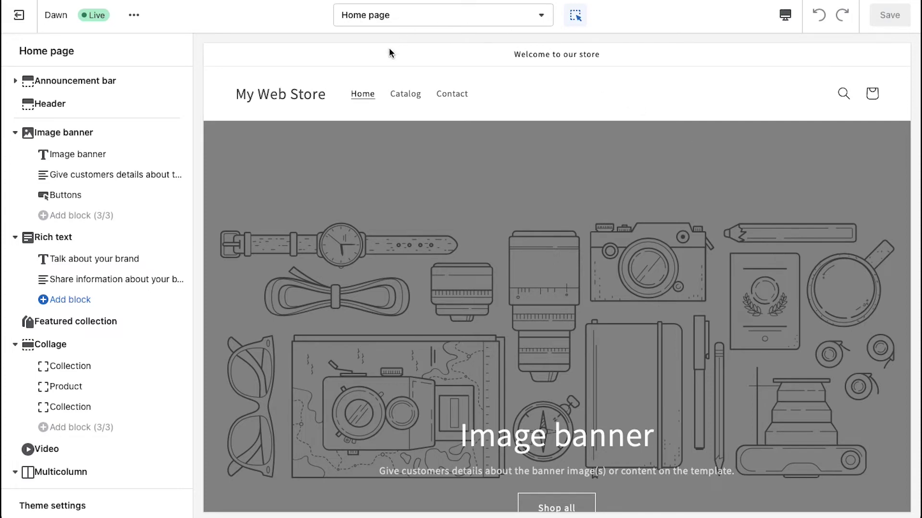
click(403, 93)
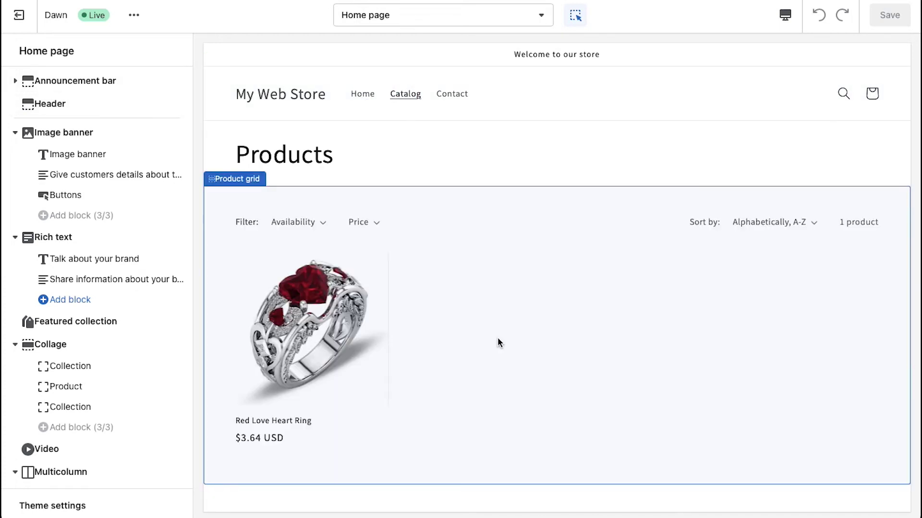
click(308, 298)
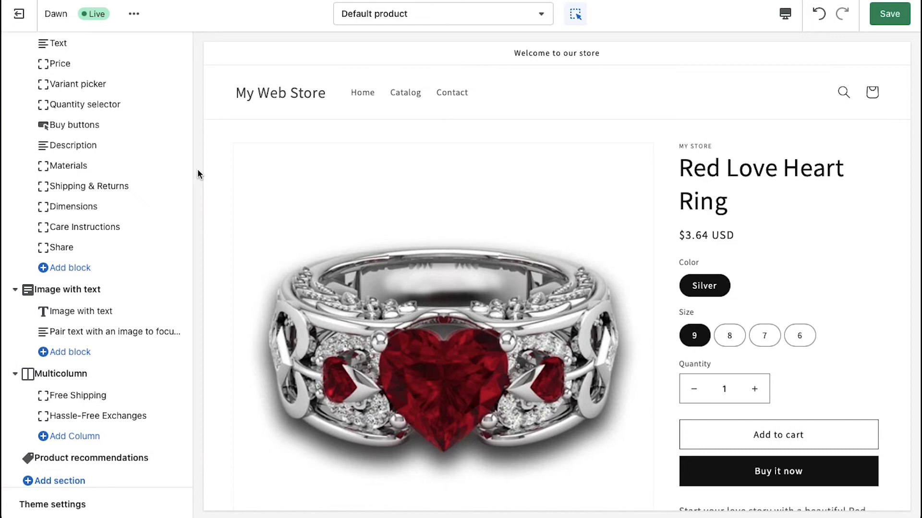
scroll(97, 331, up, 2)
Add the Reviews (Product Reviews) app block under Product information.
click(90, 354)
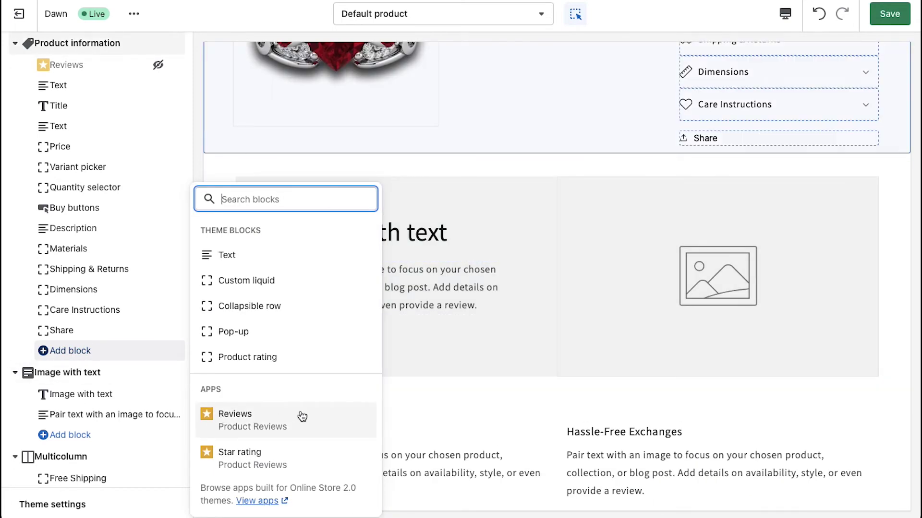
click(301, 416)
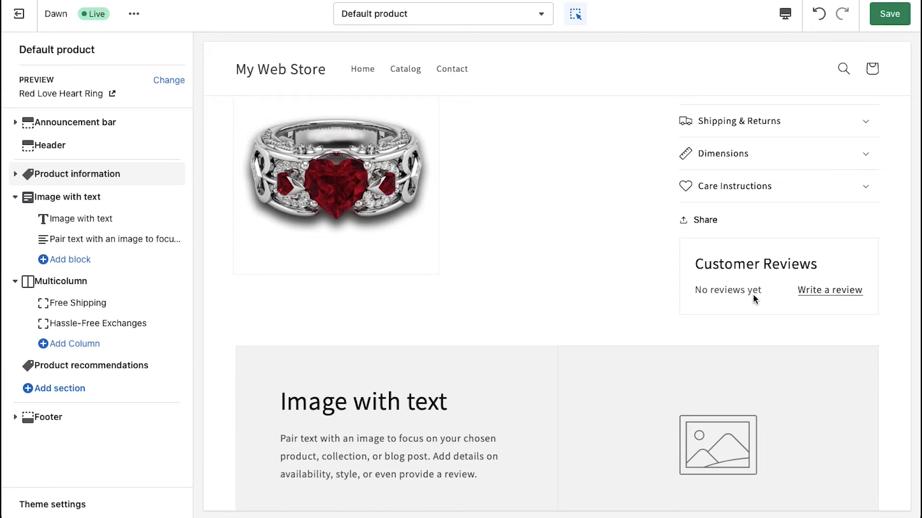
Open the Write a review form and enter the reviewer's name and e-mail address.
click(820, 294)
click(819, 289)
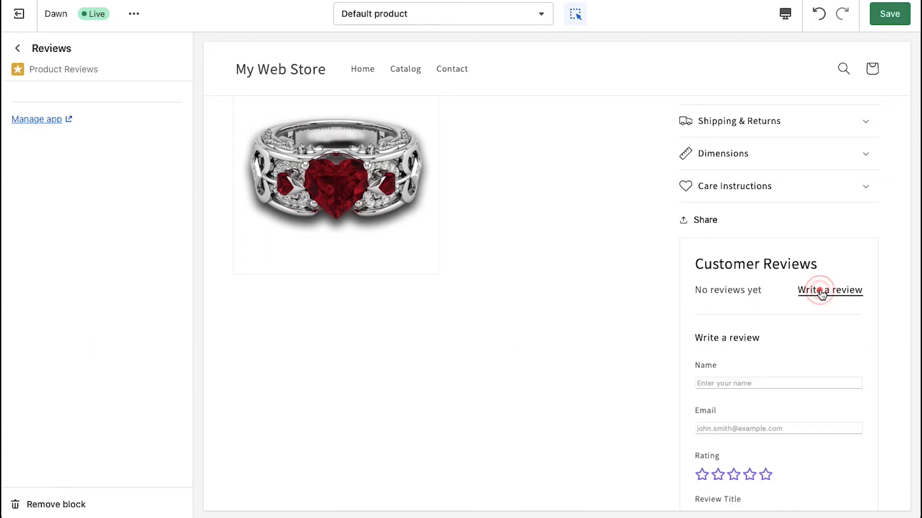
scroll(819, 289, down, 4)
click(762, 201)
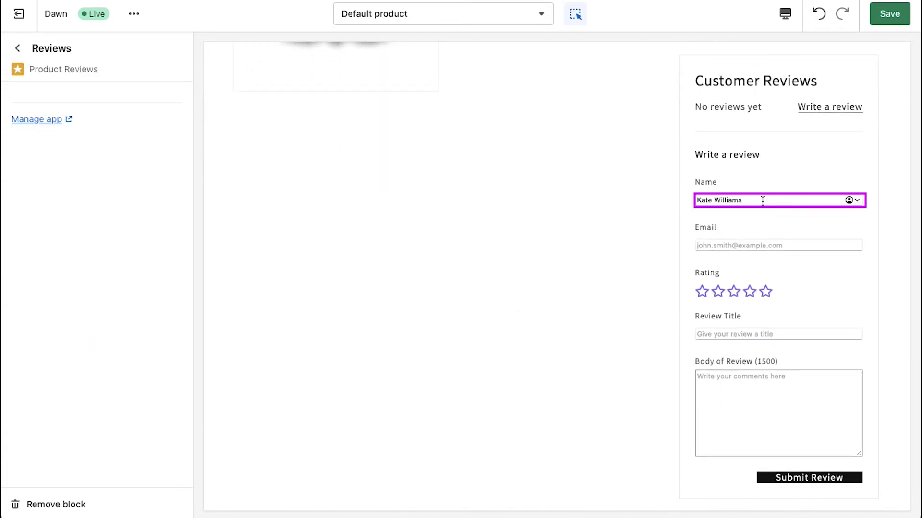
click(750, 245)
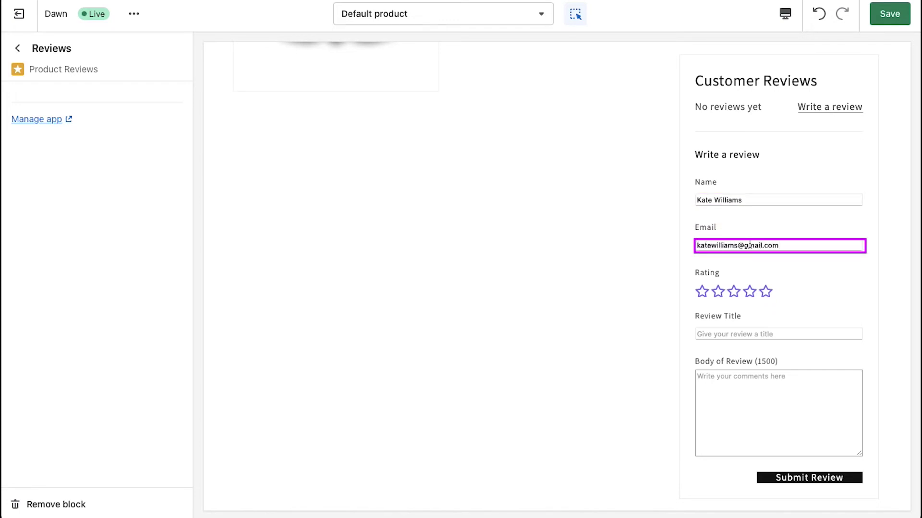
key(Tab)
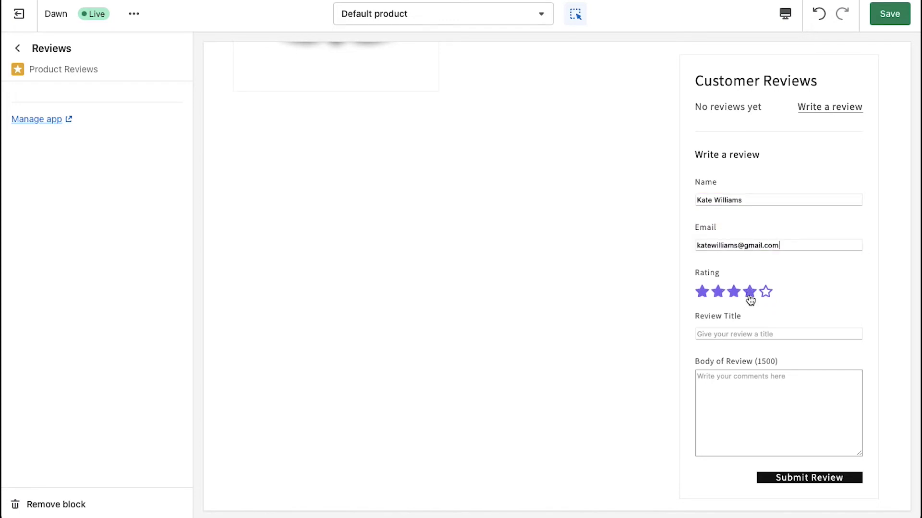
Give 4 stars, title 'Nice ring', body about high quality metal and shiny stone, and submit.
click(749, 295)
click(788, 333)
text(Ni)
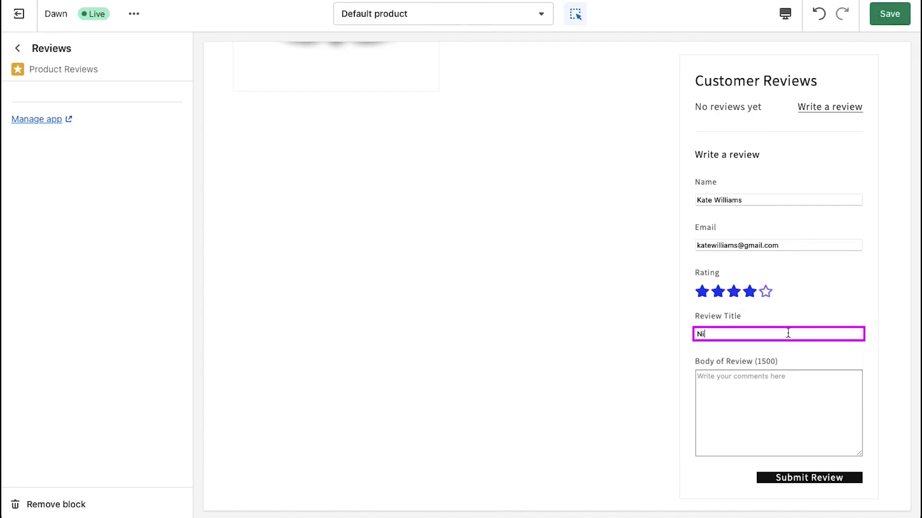
text(ce ring)
click(796, 411)
text(This ring is very nice with a high quality metal ans)
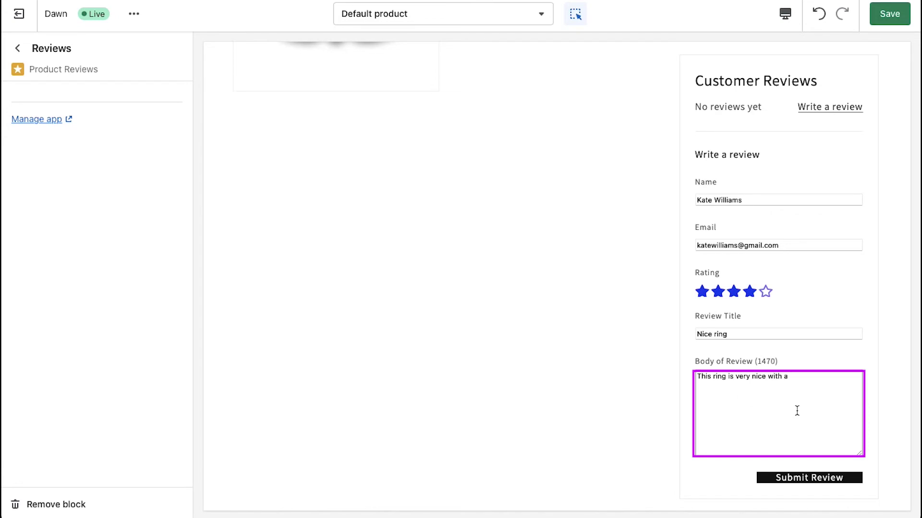
key(BackSpace)
key(BackSpace)
text(d shiny stone)
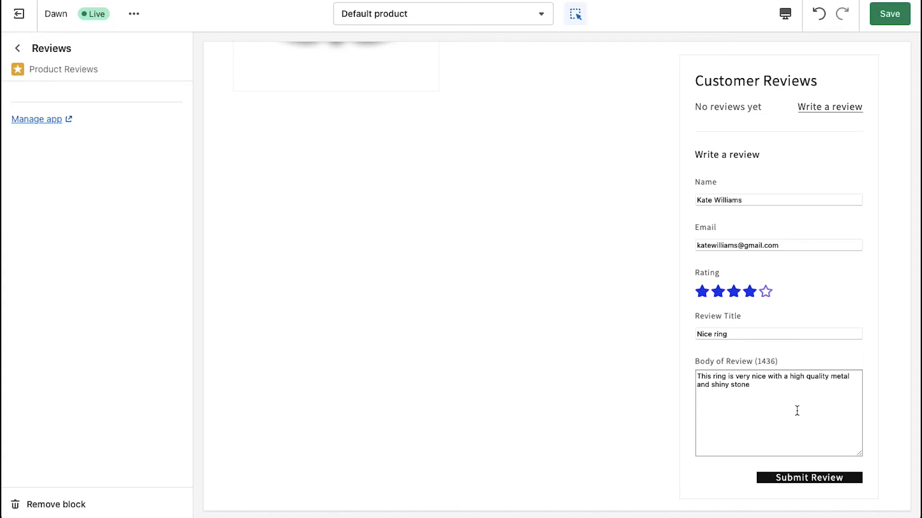
click(808, 481)
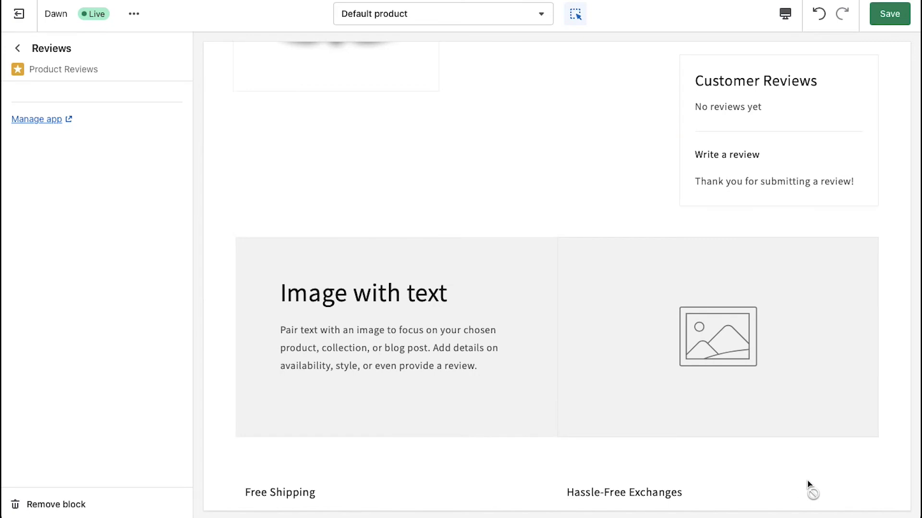
Save the theme changes in the theme editor.
click(889, 17)
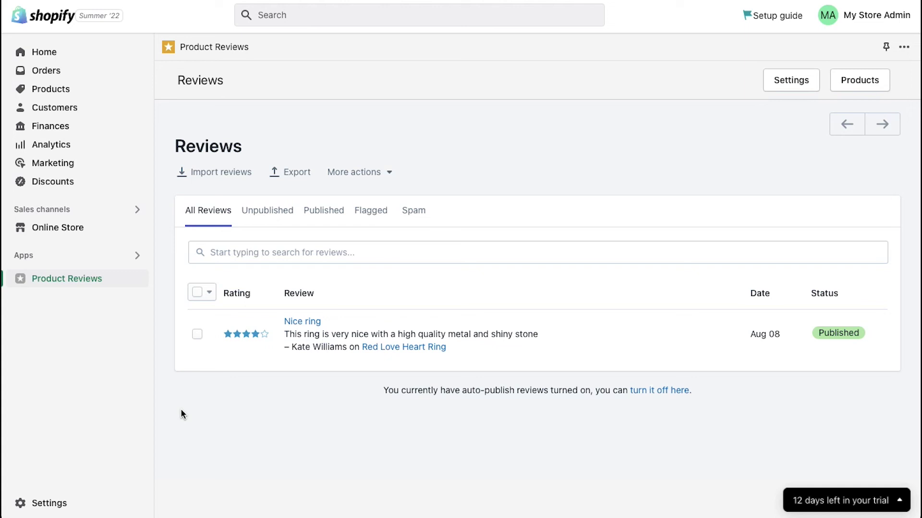
Open the 'Nice ring' review's detail page from the Reviews list.
click(299, 322)
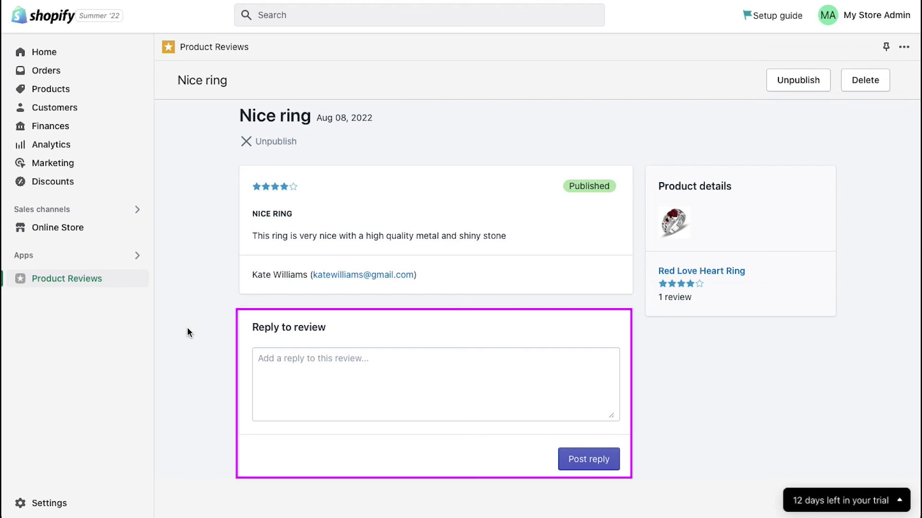
Reply 'Thank you for your review' to the Nice ring review and post it.
click(269, 362)
text(Thank)
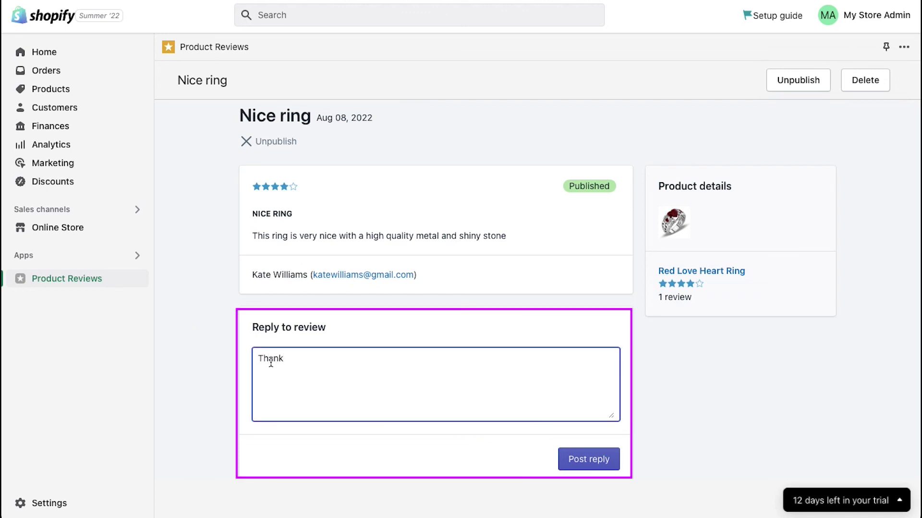
text( you for your review)
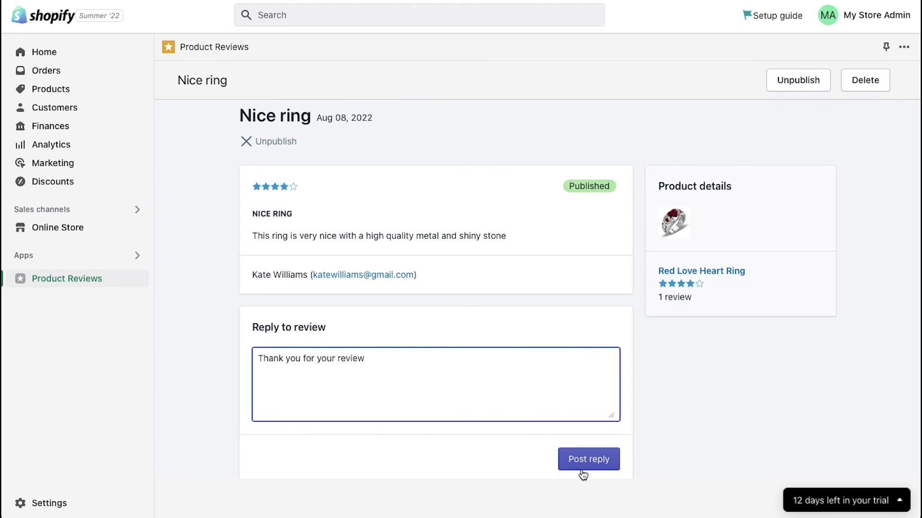
click(588, 467)
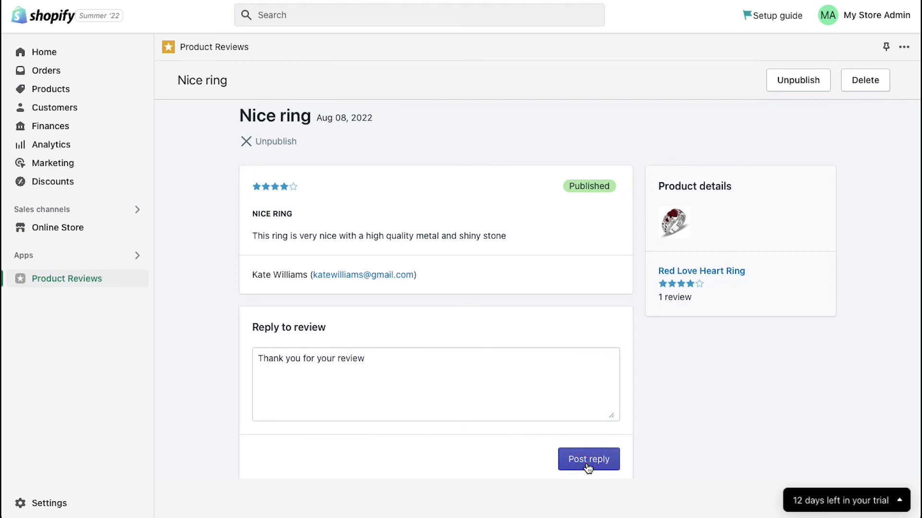